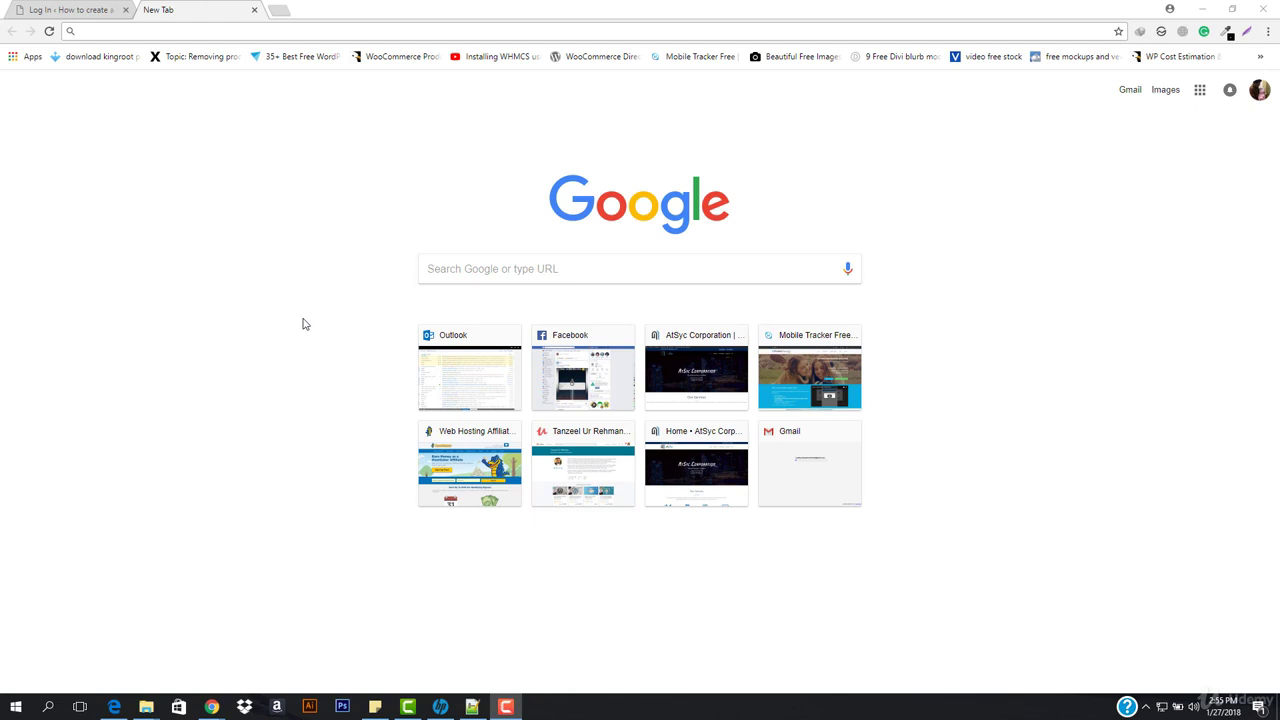
Step: Open atsnx.com/?i=1 and look through the free hosting homepage, including its services and hosting features
left_click(145, 31)
type("atsnx.com/?i=1")
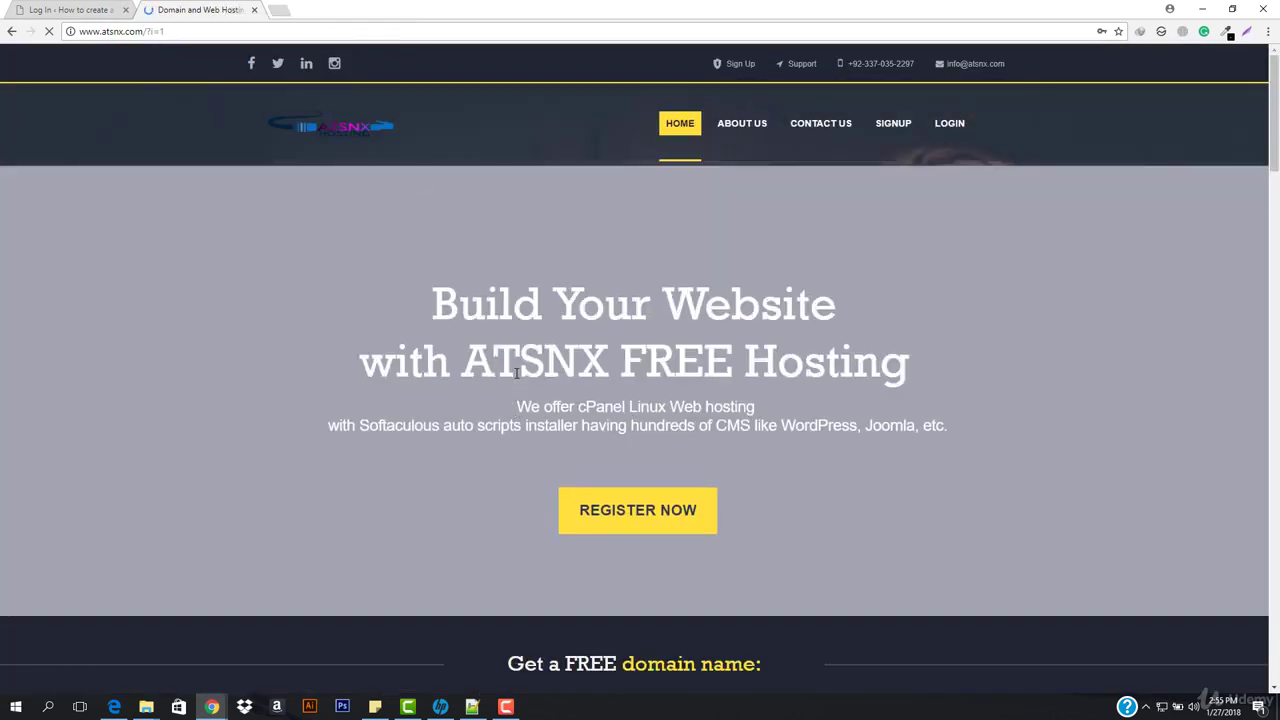
scroll(860, 302, "down", 3)
scroll(846, 312, "down", 5)
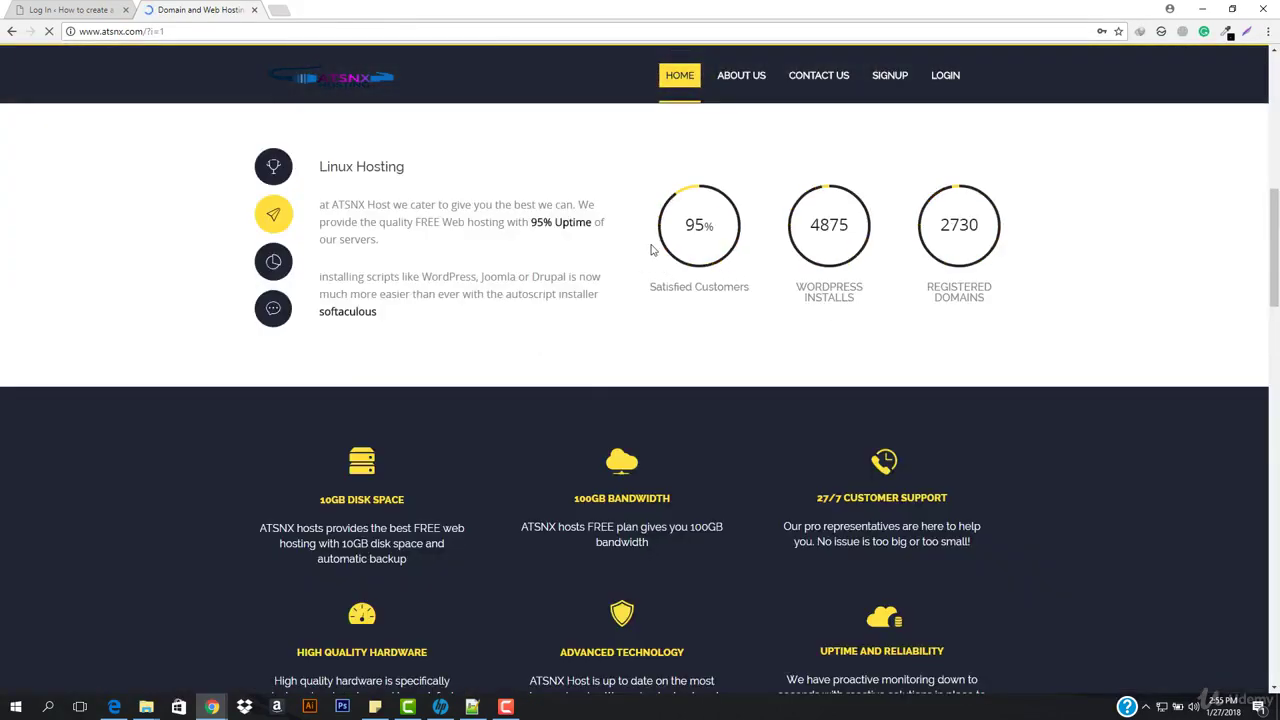
scroll(710, 295, "down", 3)
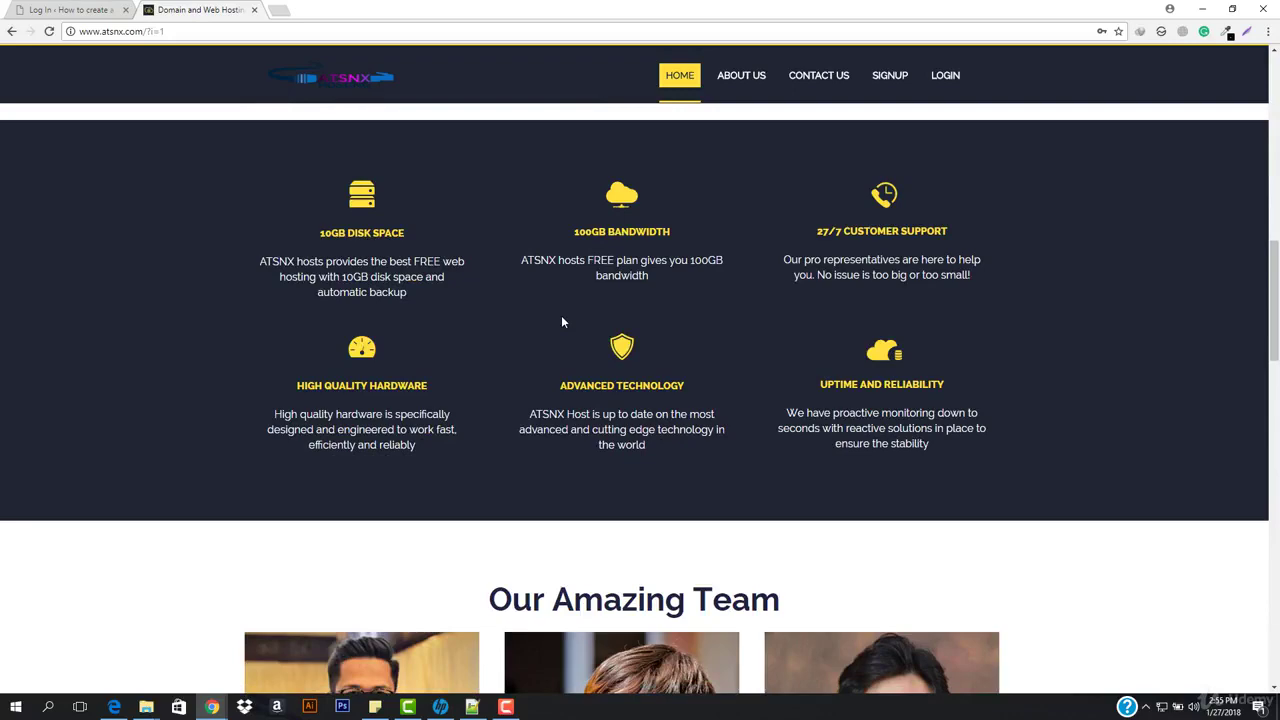
scroll(446, 338, "up", 5)
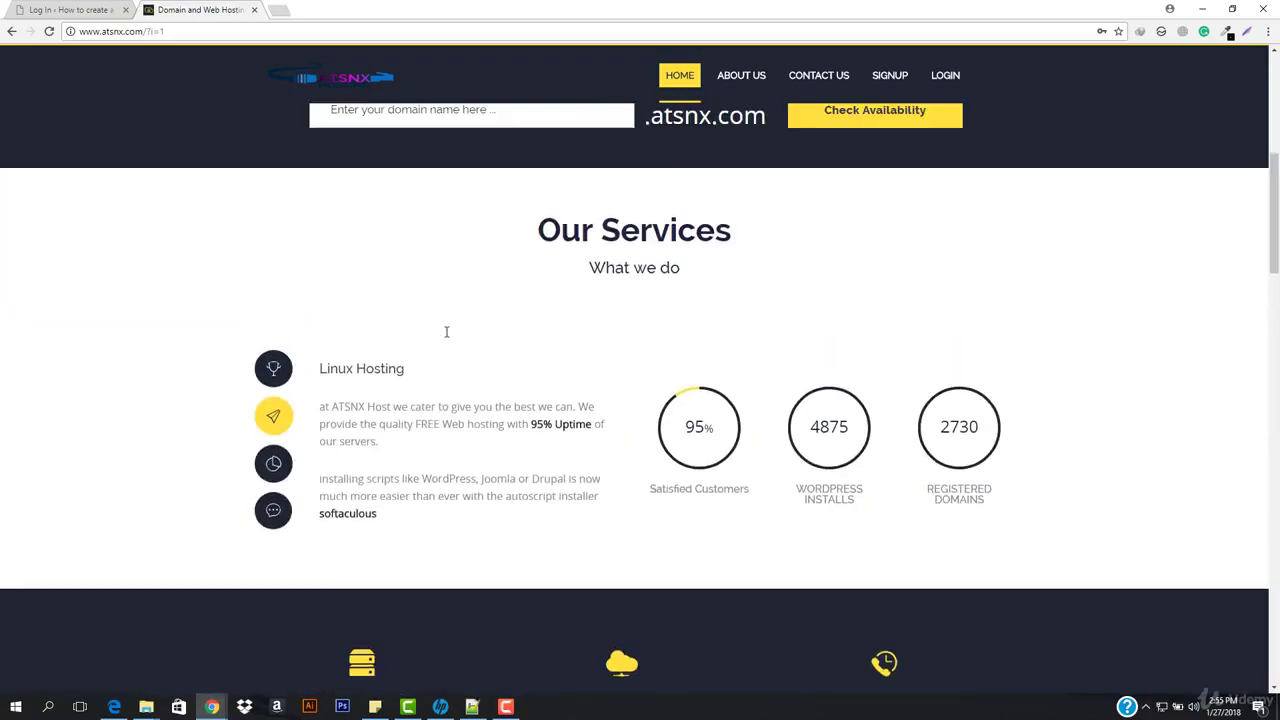
scroll(446, 332, "up", 5)
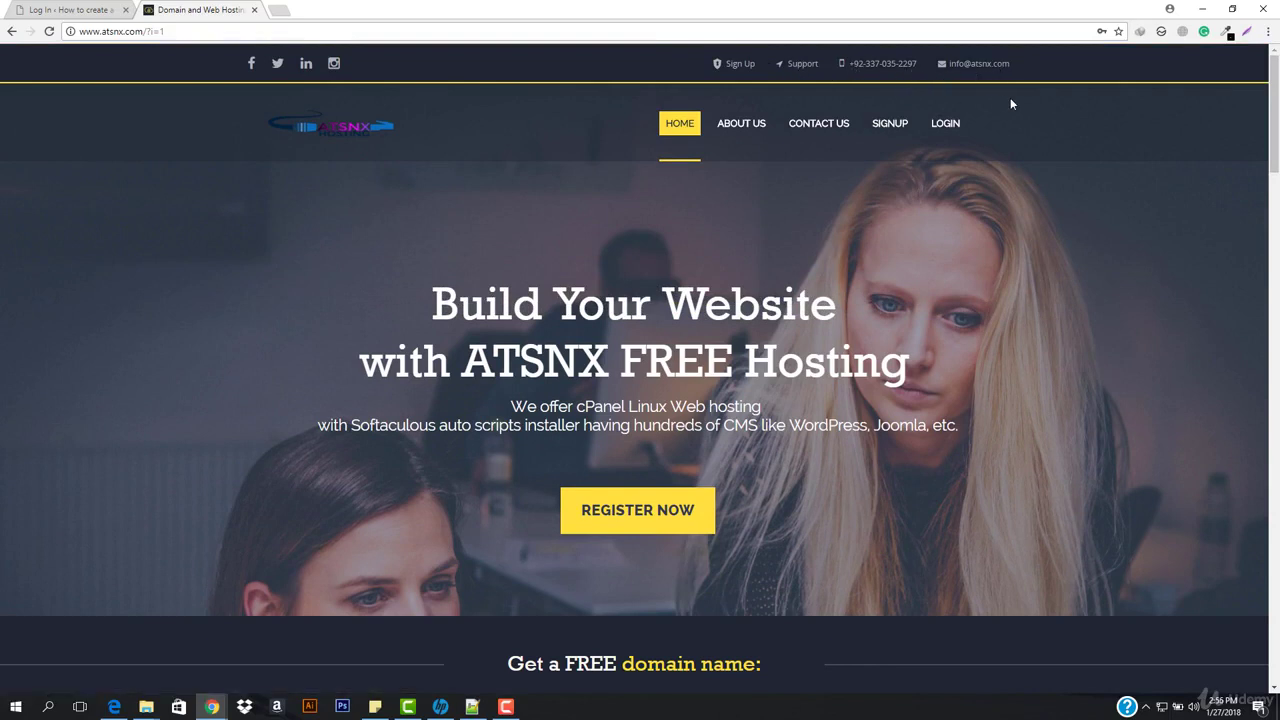
Step: View the ATSNX hosting login page and replace its tab with a new empty one
left_click(940, 124)
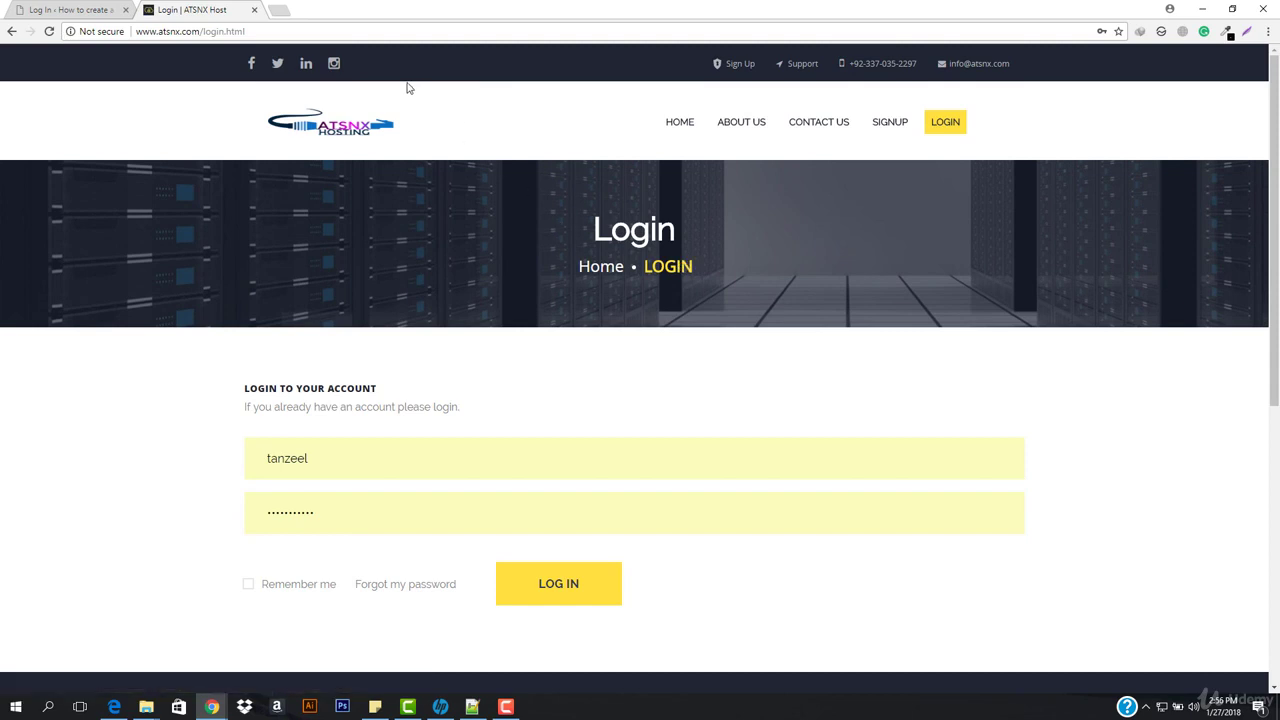
left_click(280, 10)
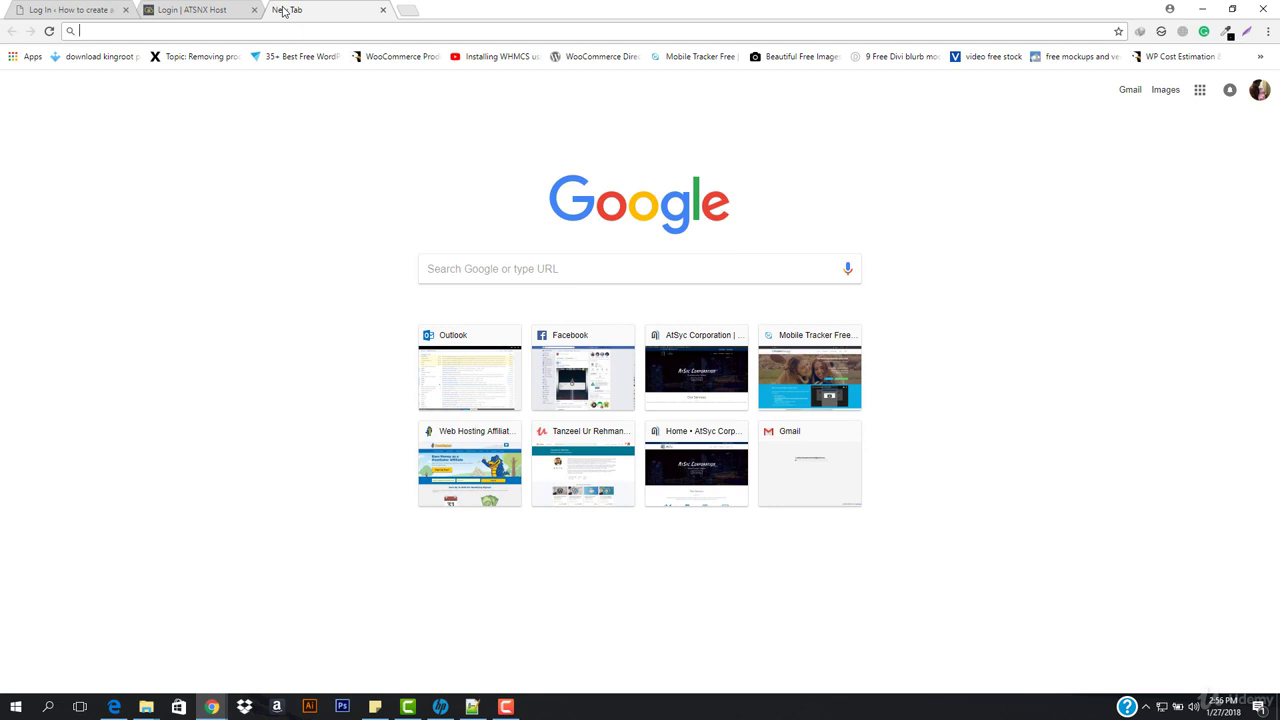
middle_click(228, 10)
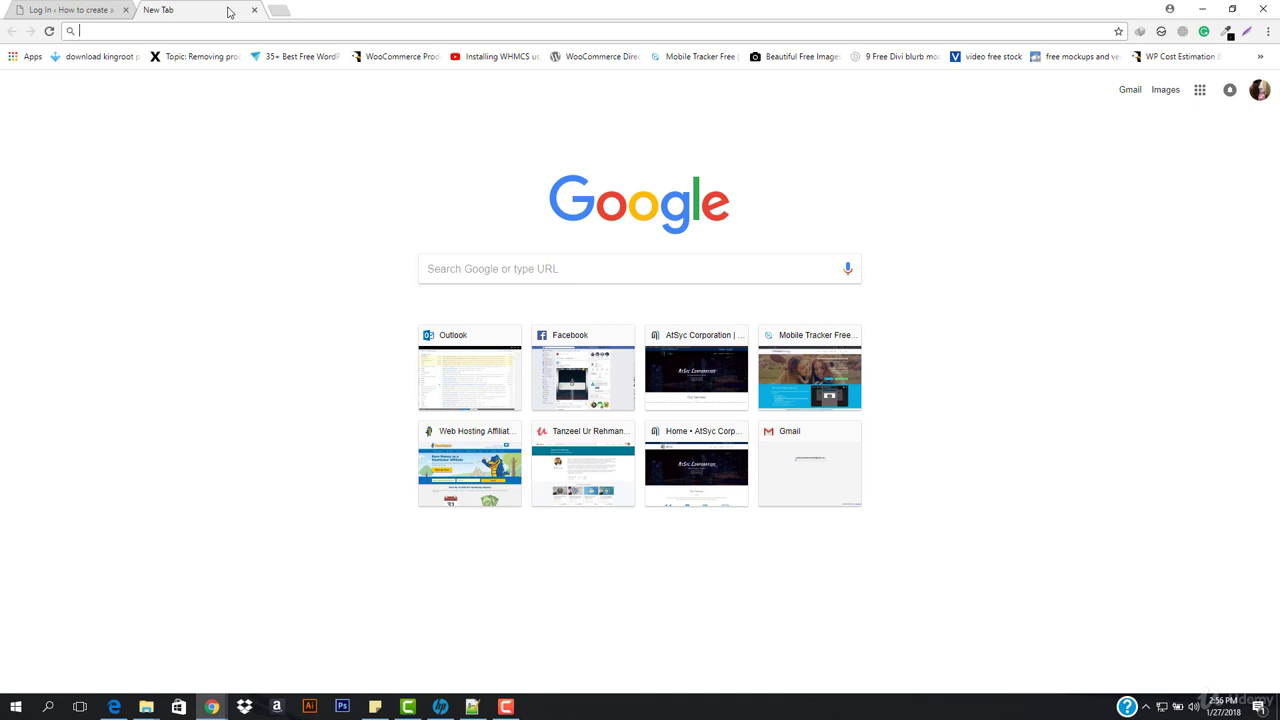
Step: Open the HostGator site, view its VPS and Web Hosting plans, and close the tab
left_click(470, 490)
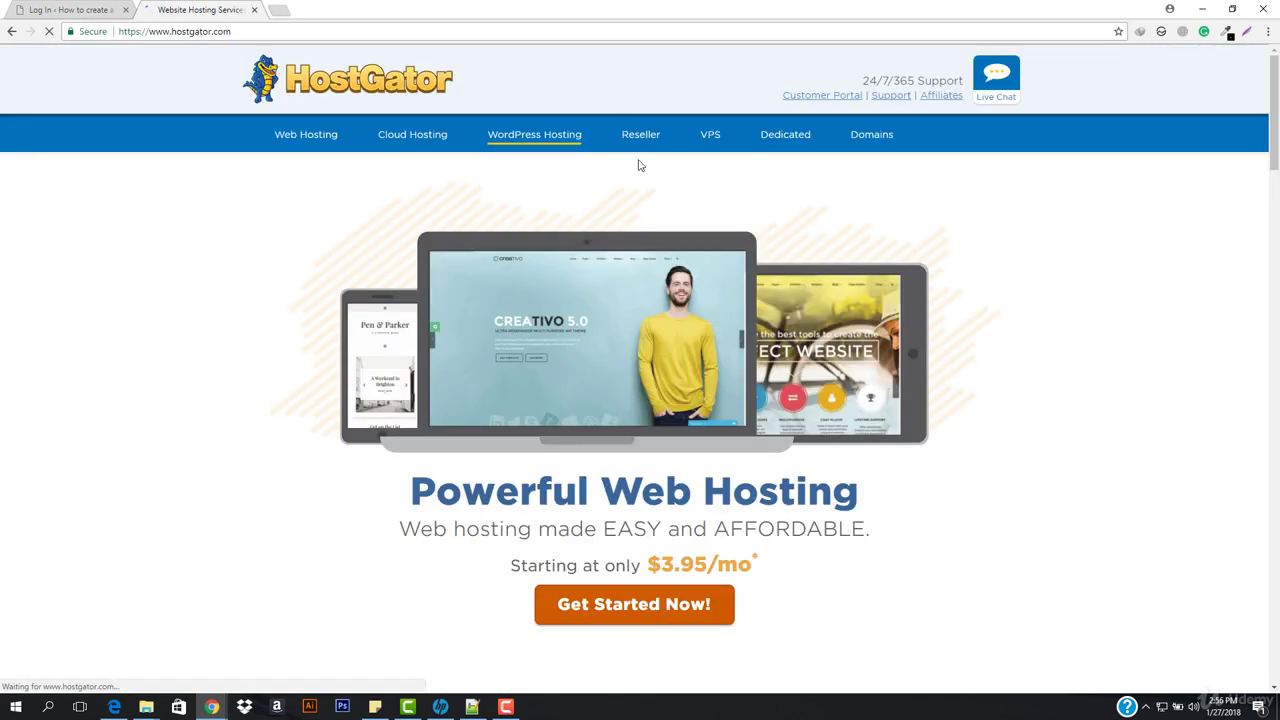
left_click(701, 129)
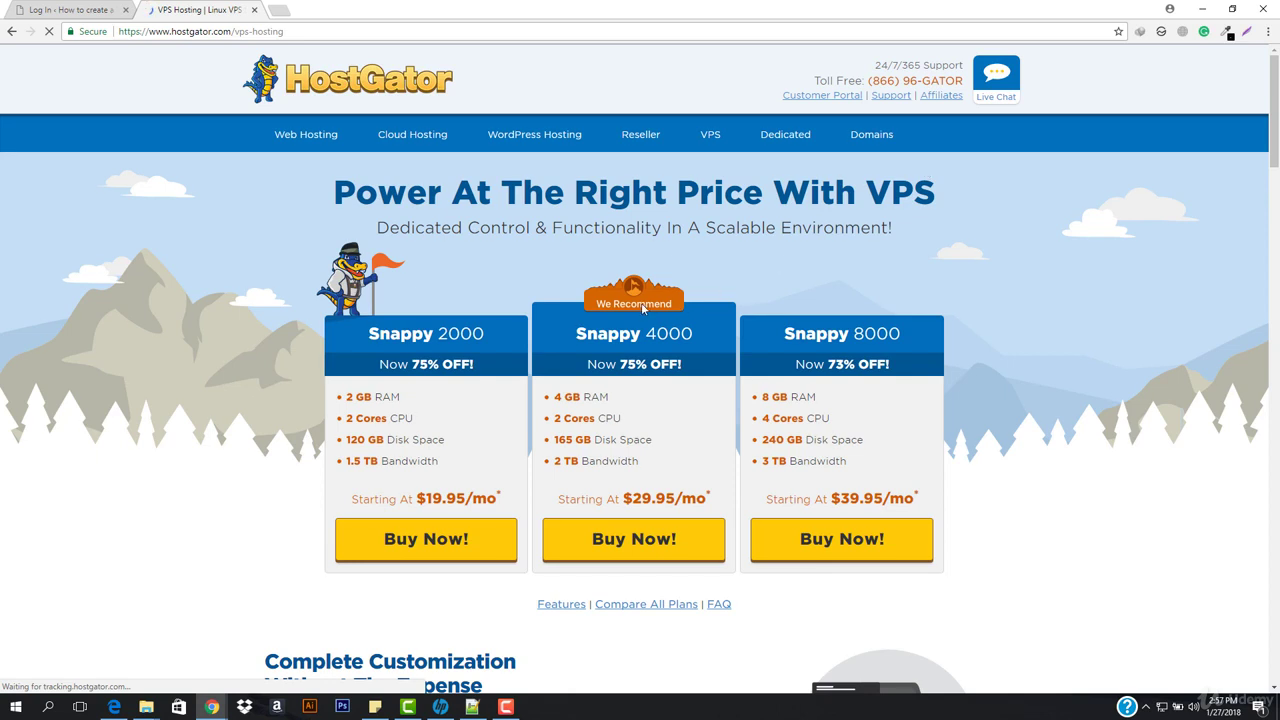
left_click(313, 142)
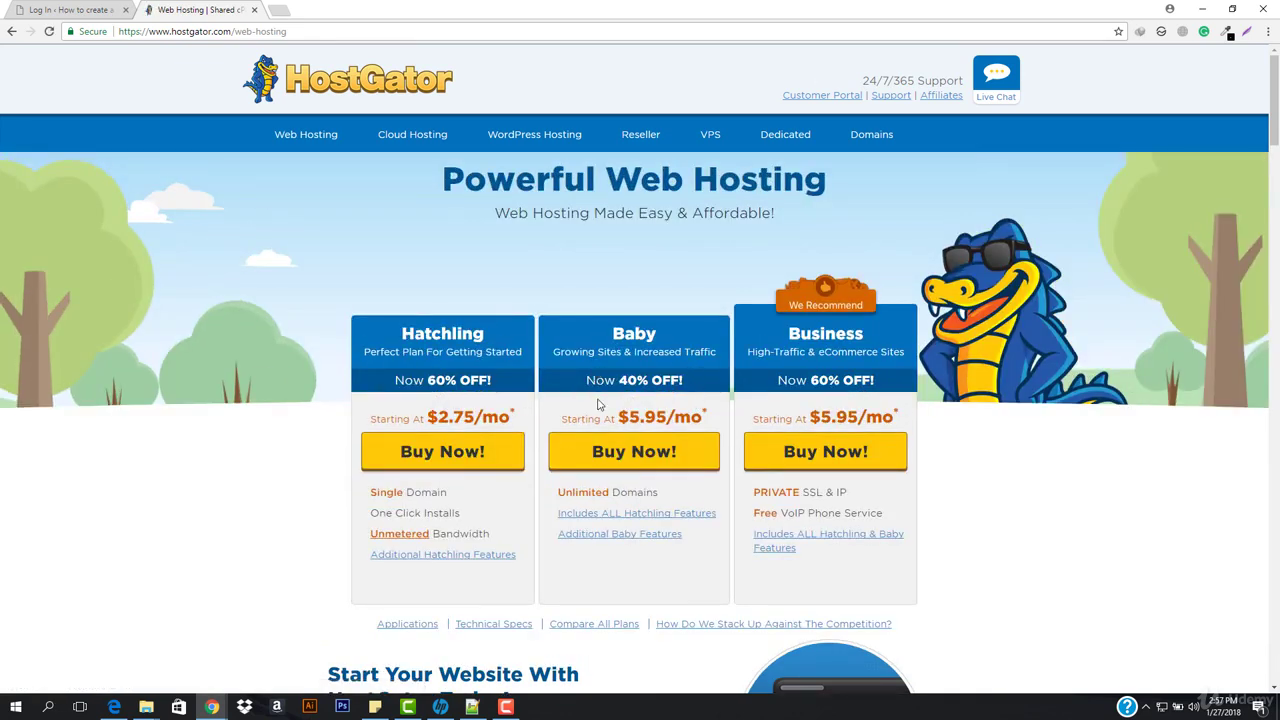
middle_click(201, 6)
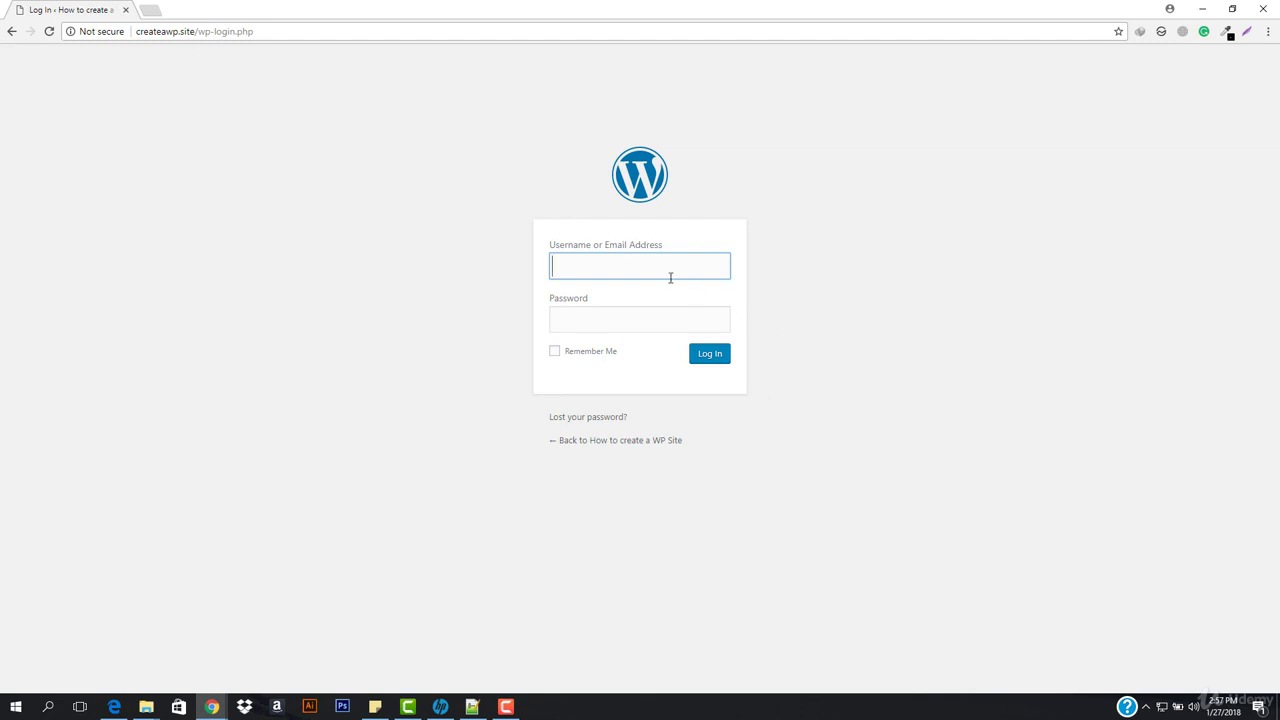
Step: Log in to the WordPress site with the account username and password
type("tanz")
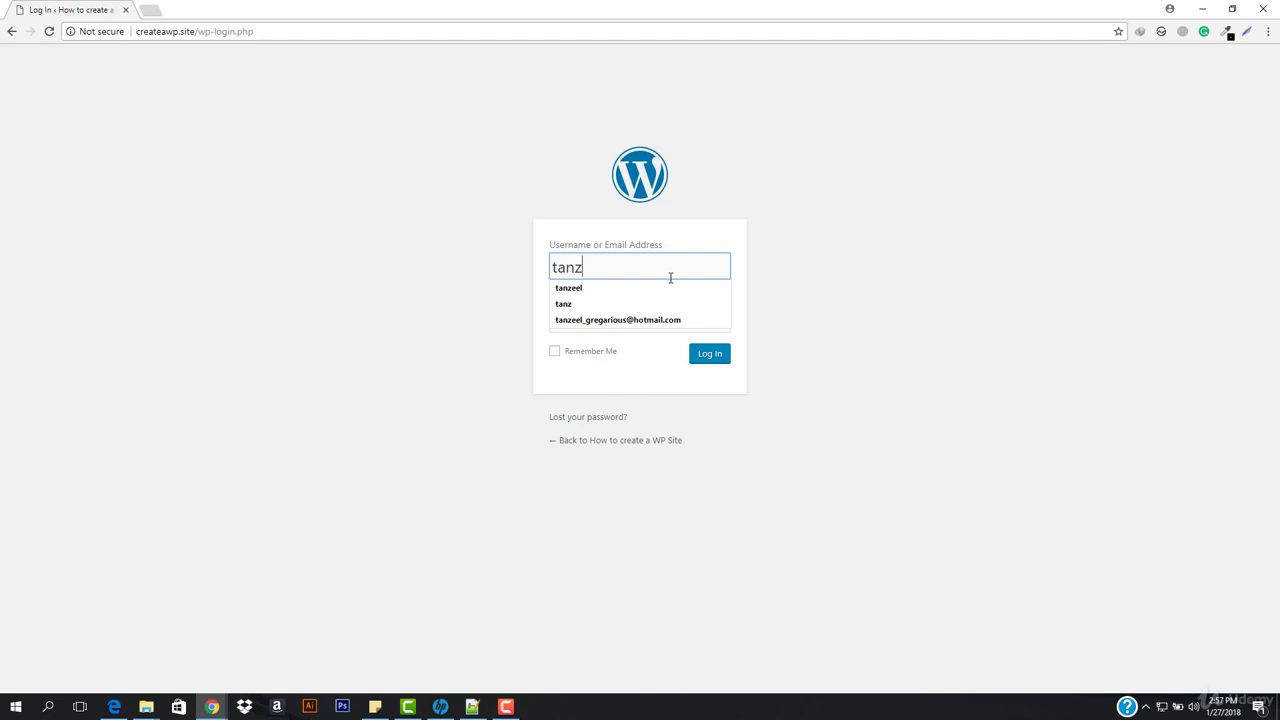
type("eel")
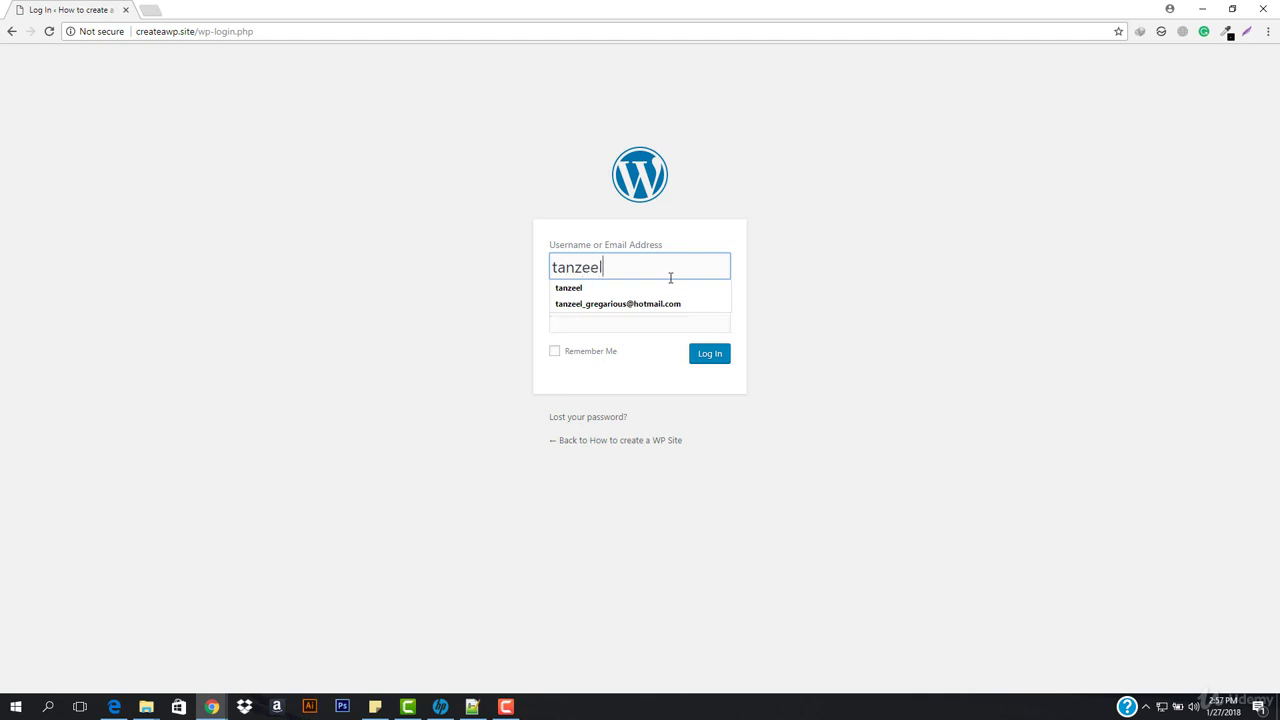
key("Tab")
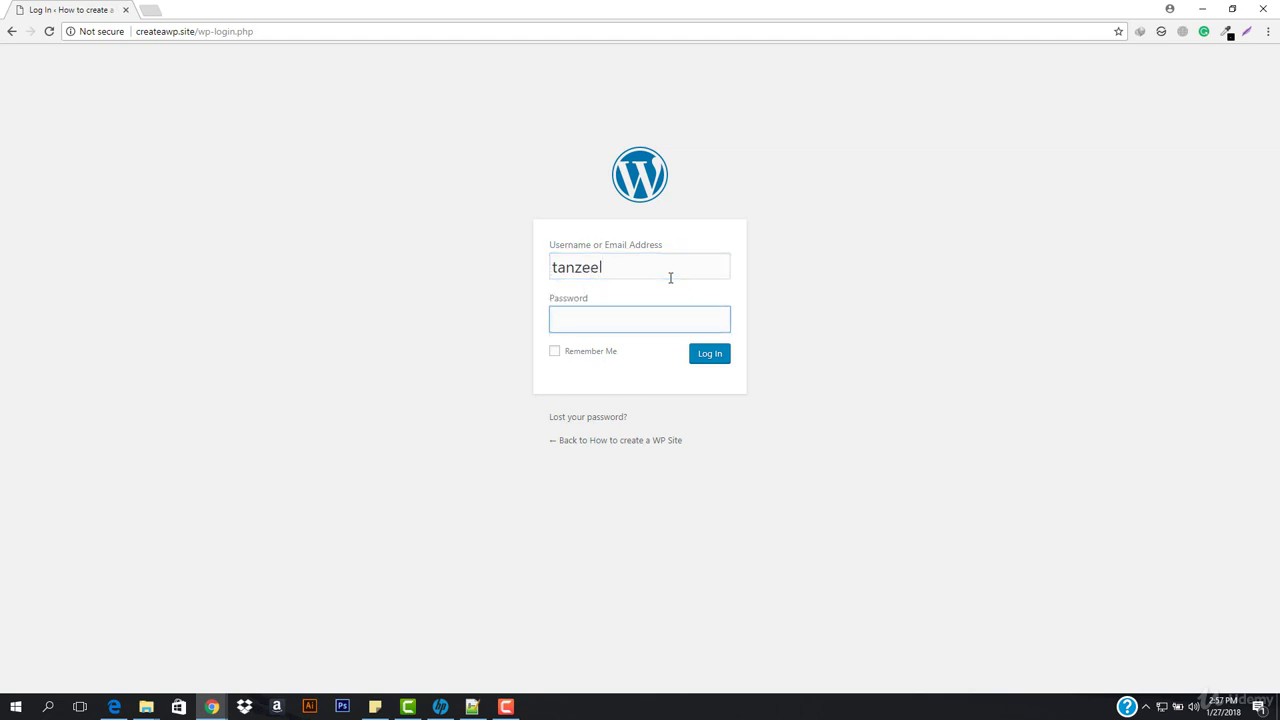
type("••••••••••")
key("Return")
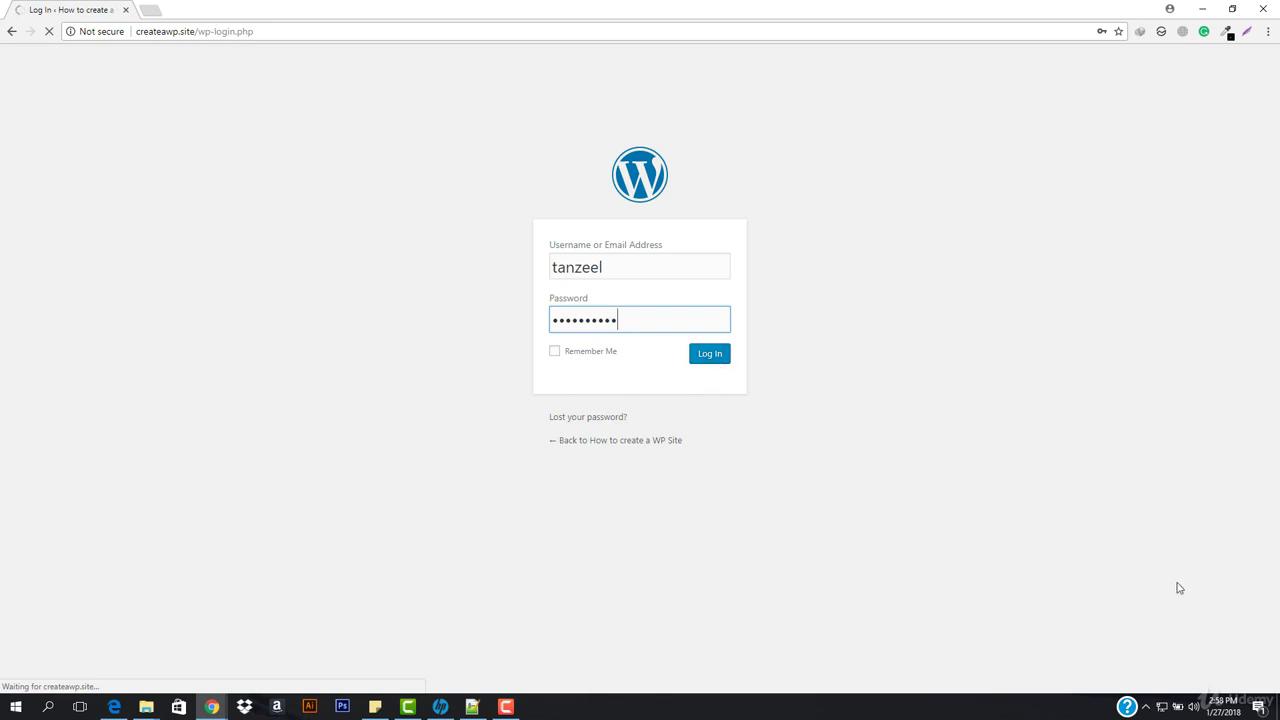
left_click(473, 706)
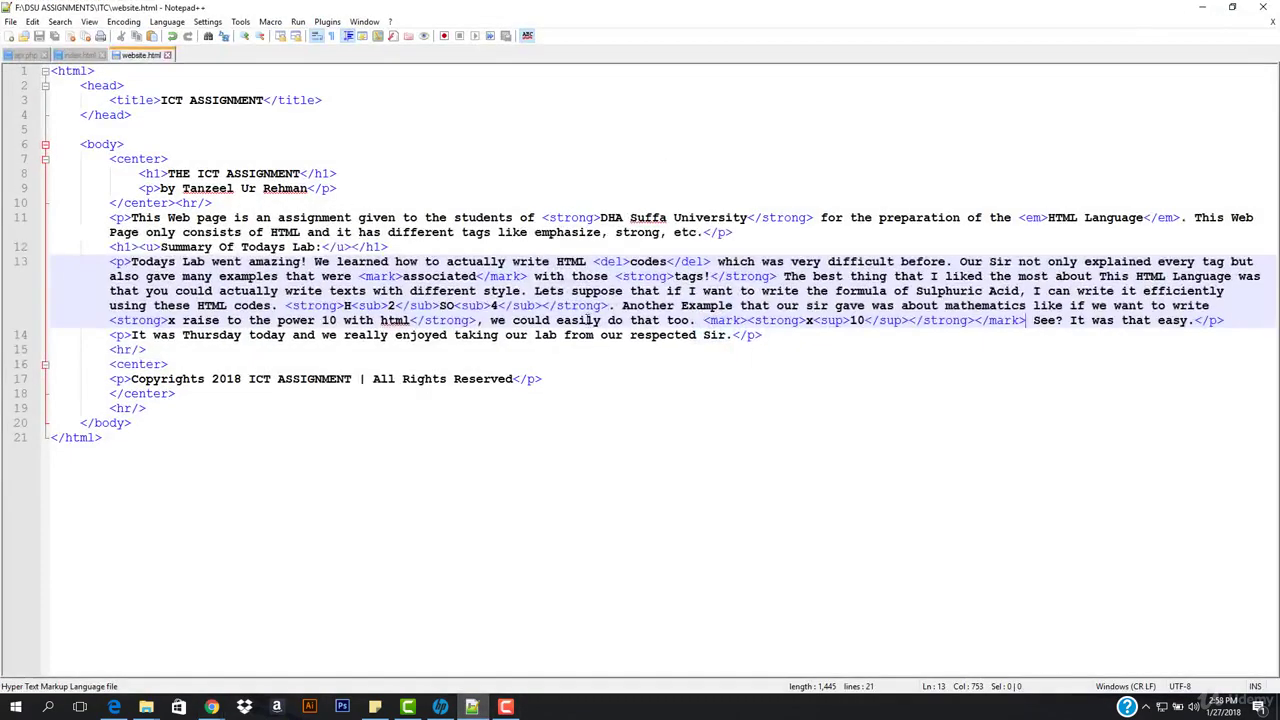
left_click(1200, 7)
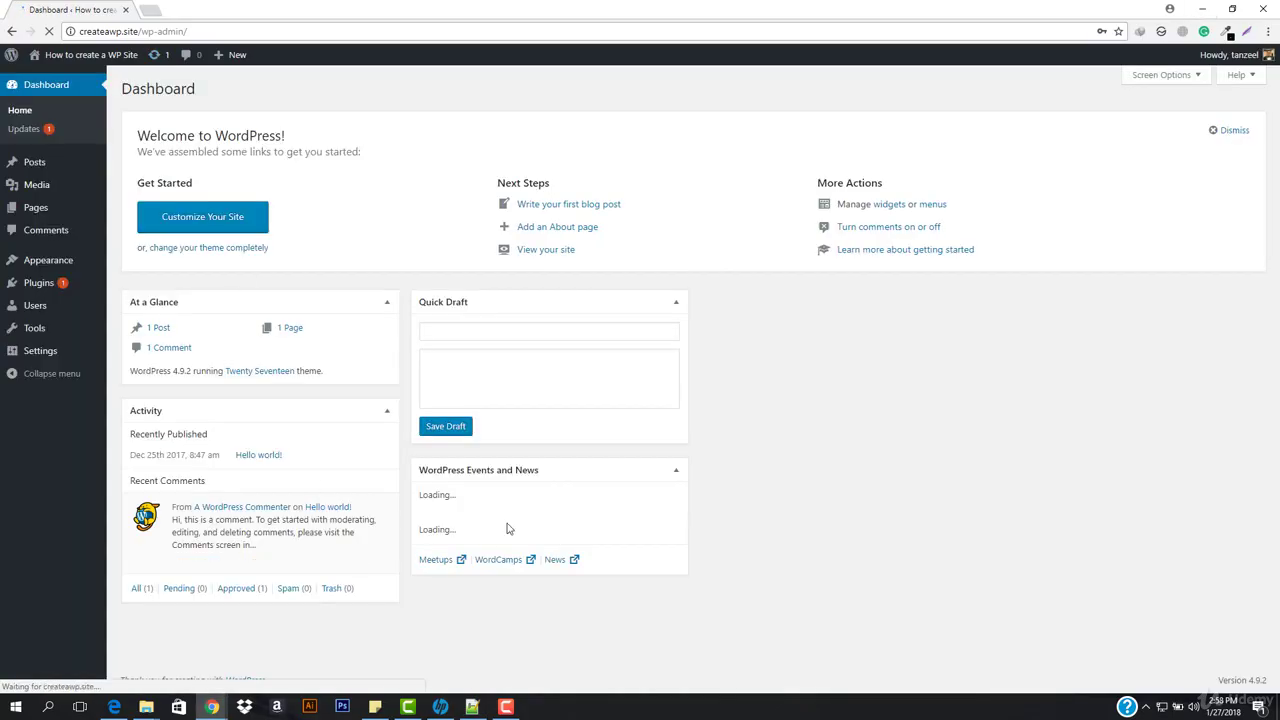
Step: Search the plugins available to add for "seo" and view the details of All in One SEO Pack
mouse_move(85, 58)
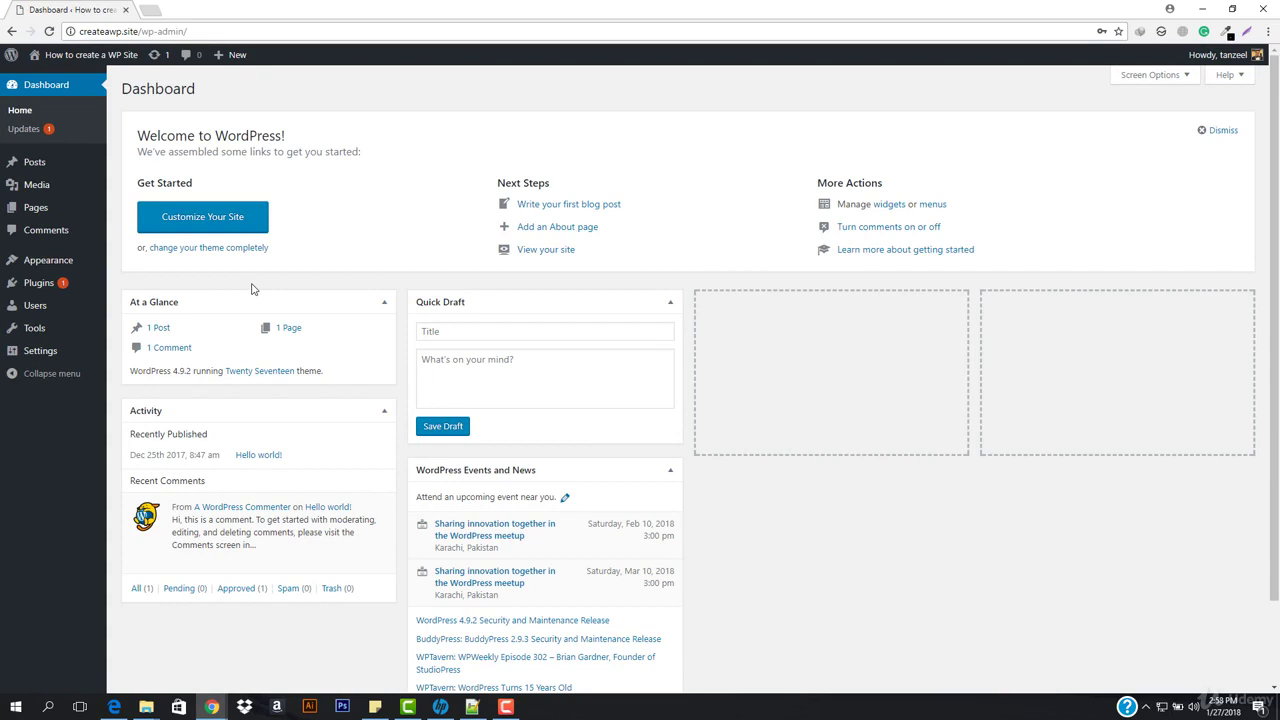
mouse_move(86, 291)
mouse_move(30, 210)
mouse_move(30, 288)
left_click(125, 313)
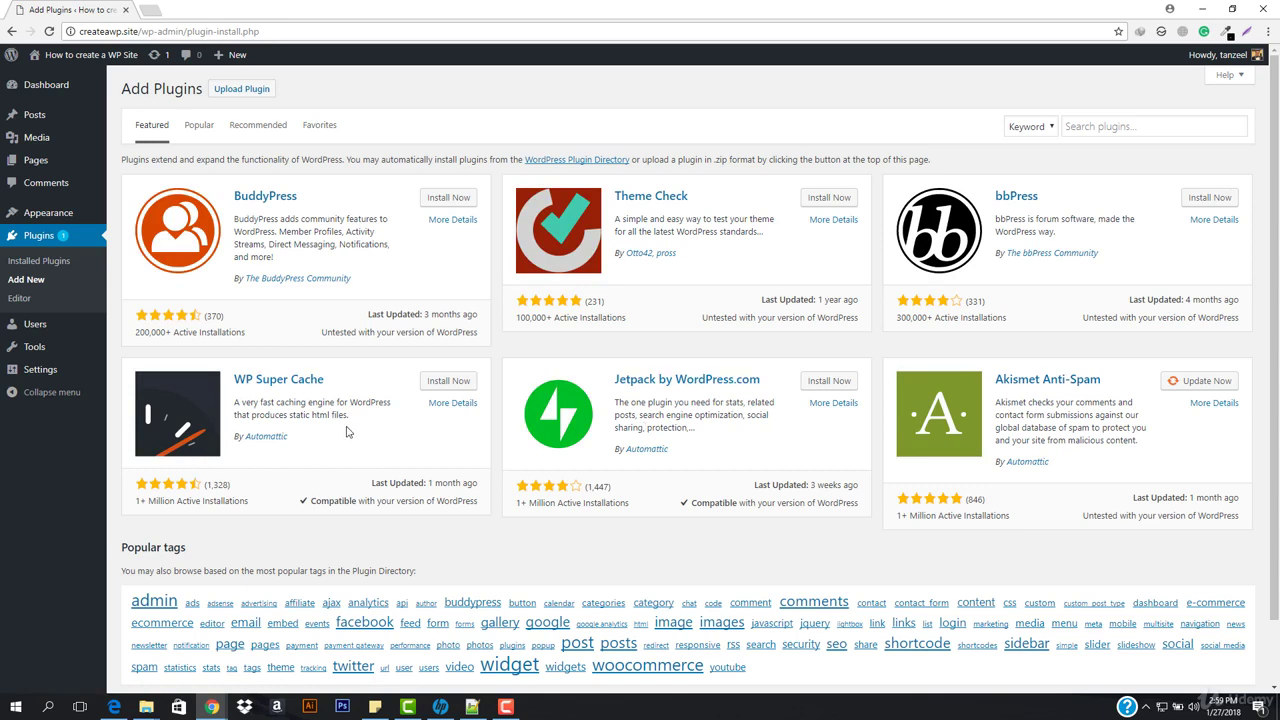
left_click(1144, 129)
type("seo")
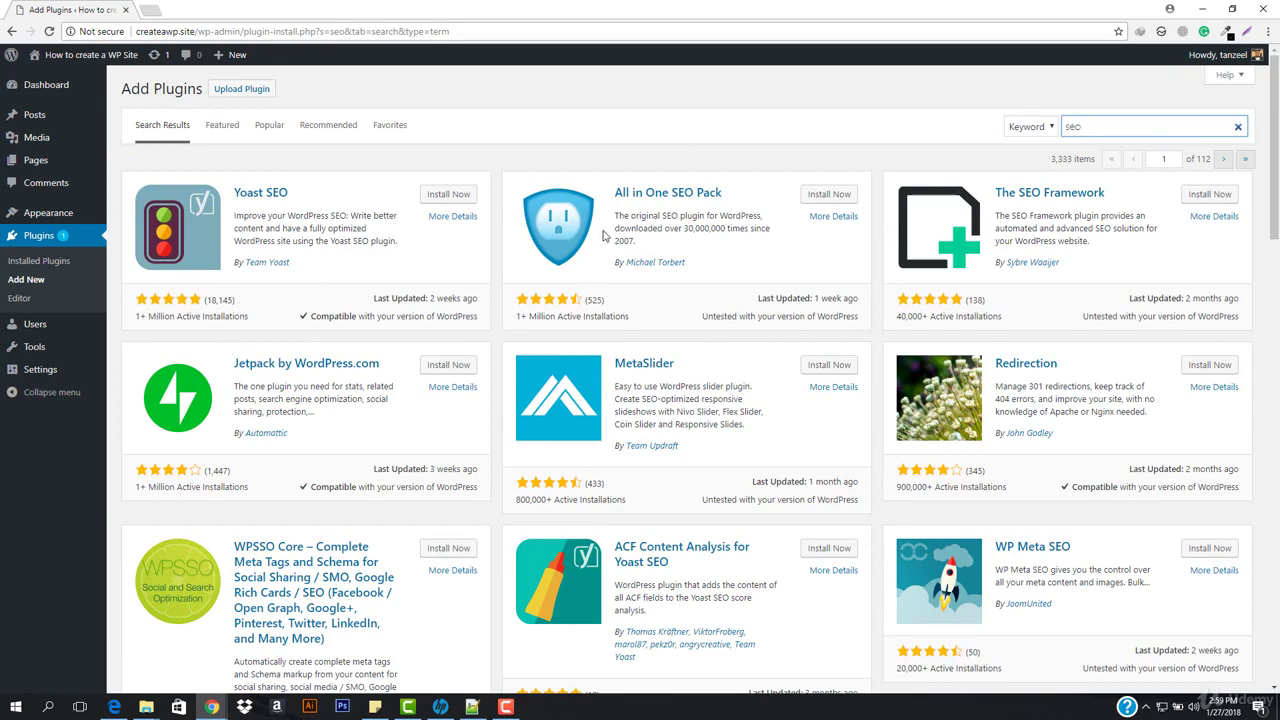
left_click(687, 199)
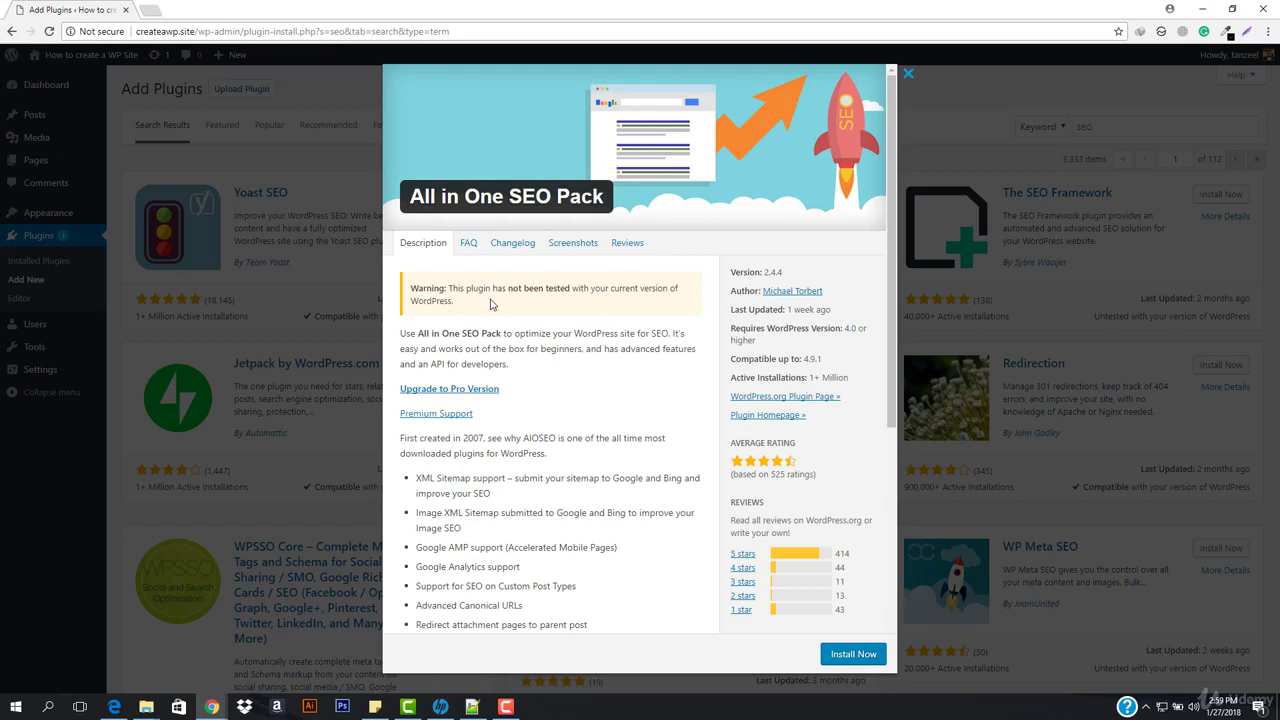
left_click(909, 75)
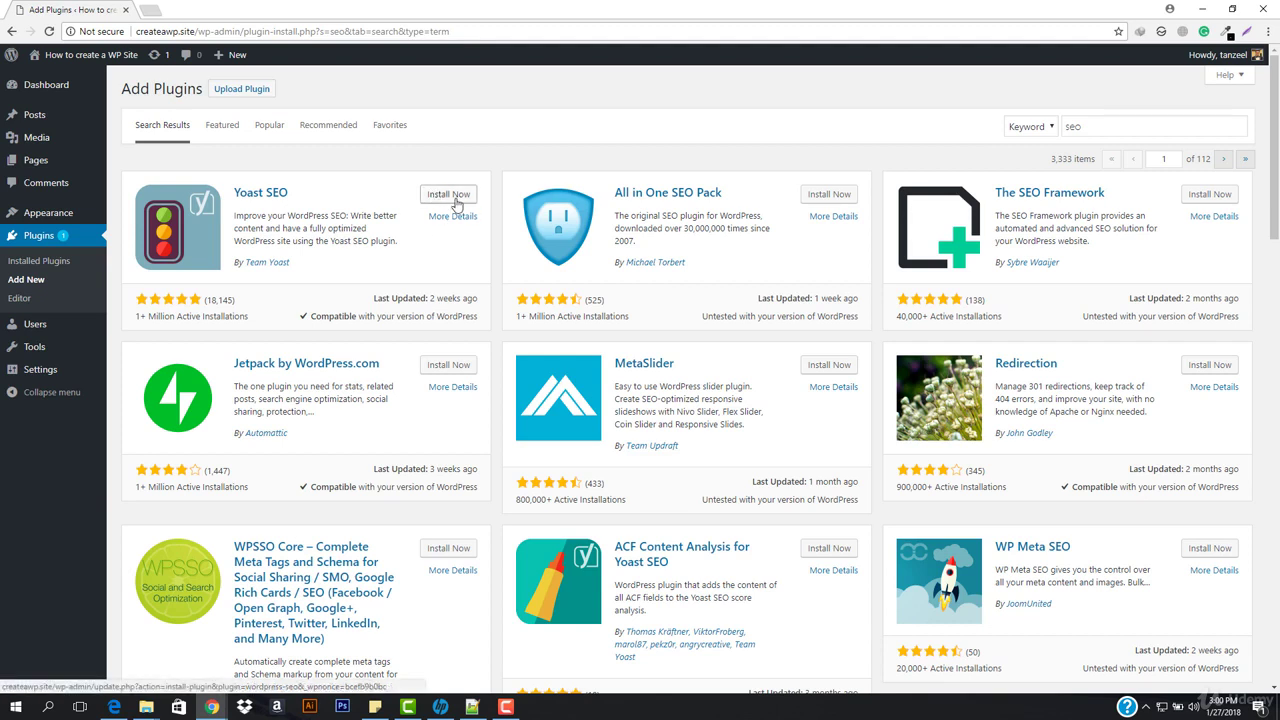
Step: Install and activate the Yoast SEO plugin, and update both Yoast SEO and Akismet Anti-Spam
left_click(455, 199)
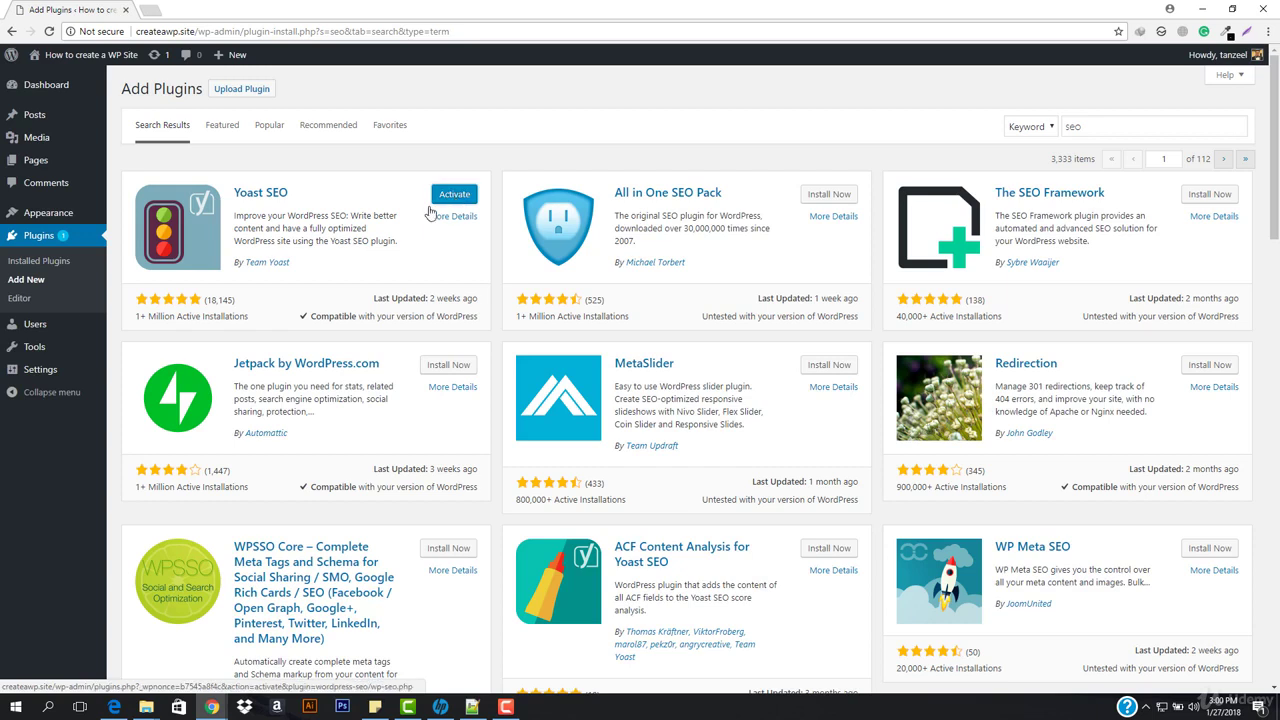
left_click(457, 196)
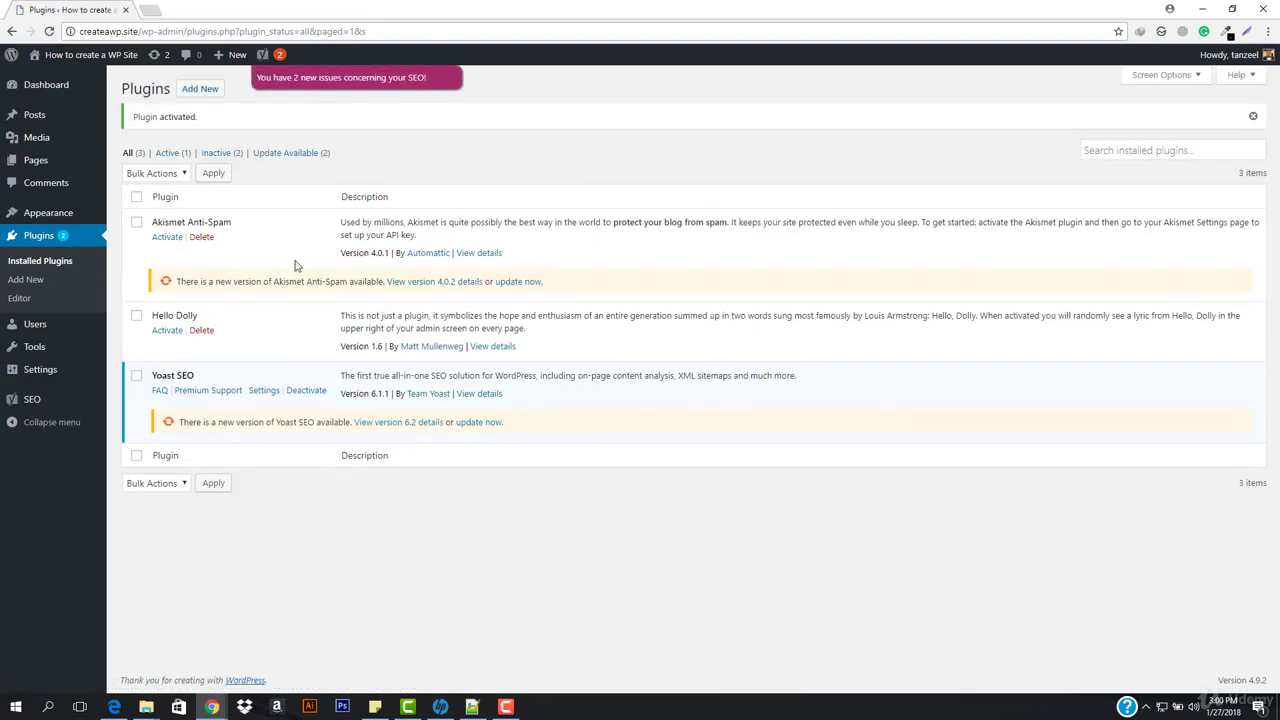
left_click(480, 423)
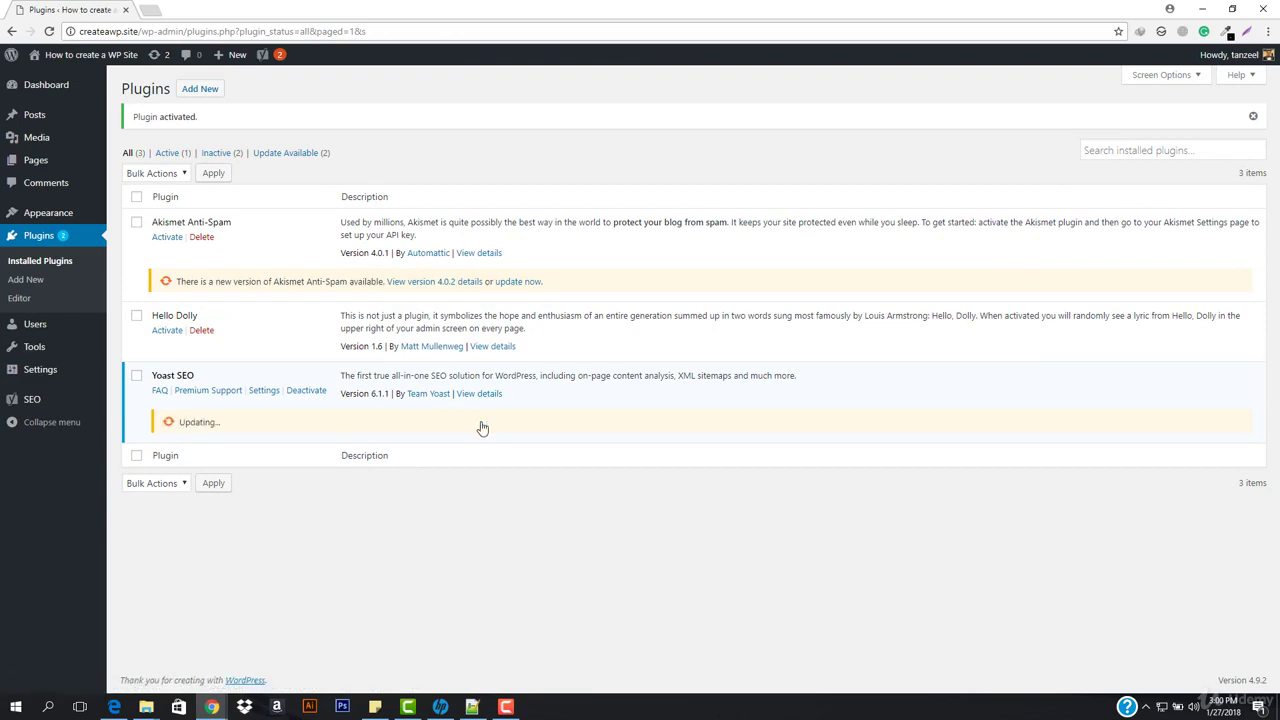
left_click(521, 283)
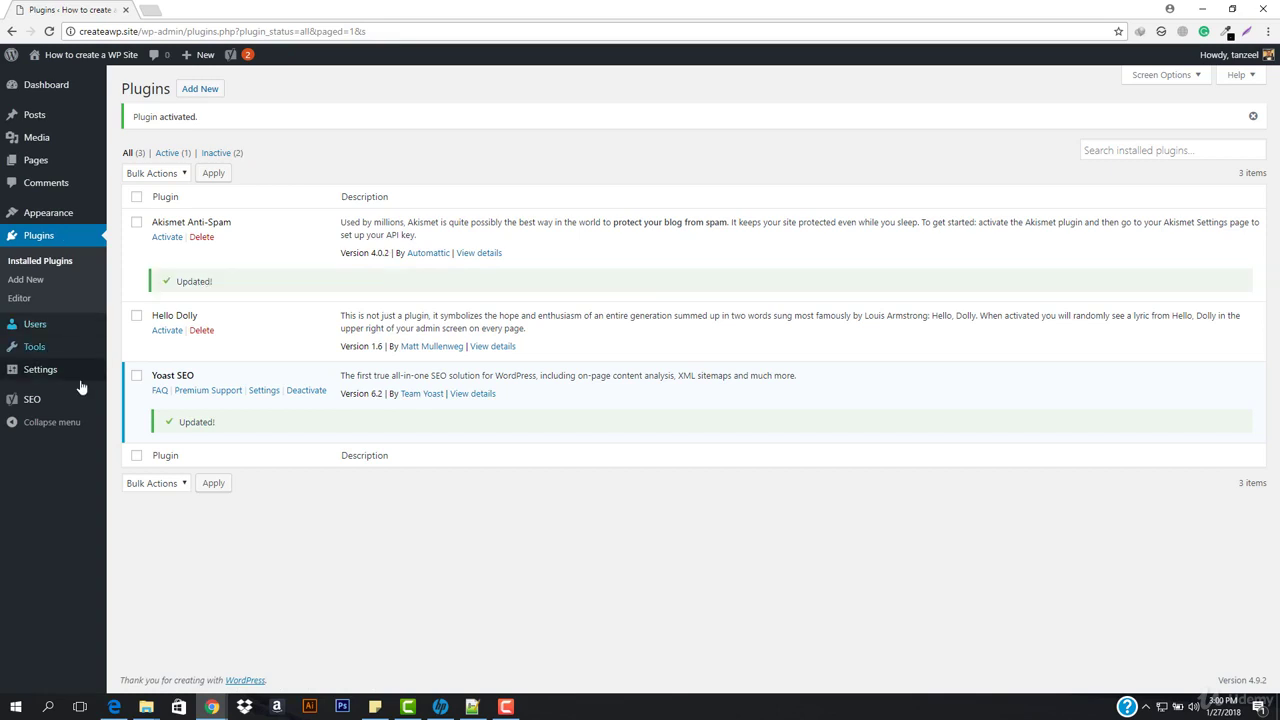
Step: Open the Yoast SEO dashboard and look through its configuration, problems and notifications sections
mouse_move(5, 405)
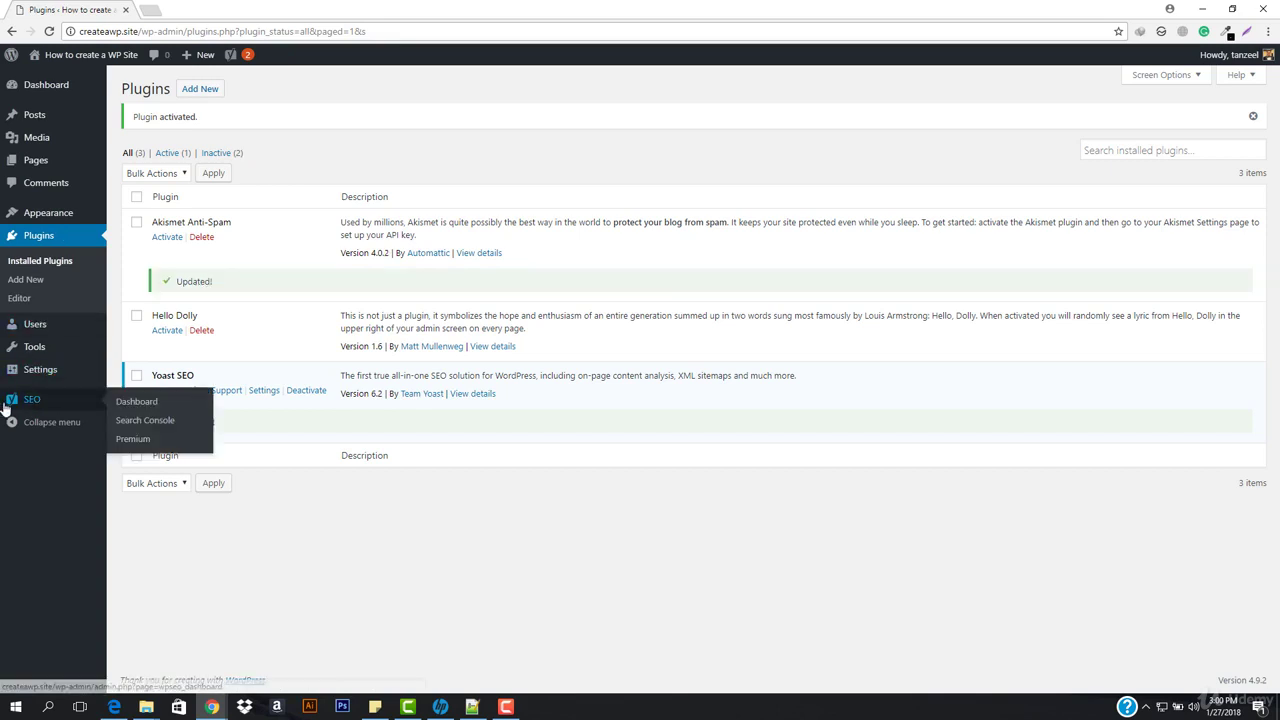
left_click(151, 406)
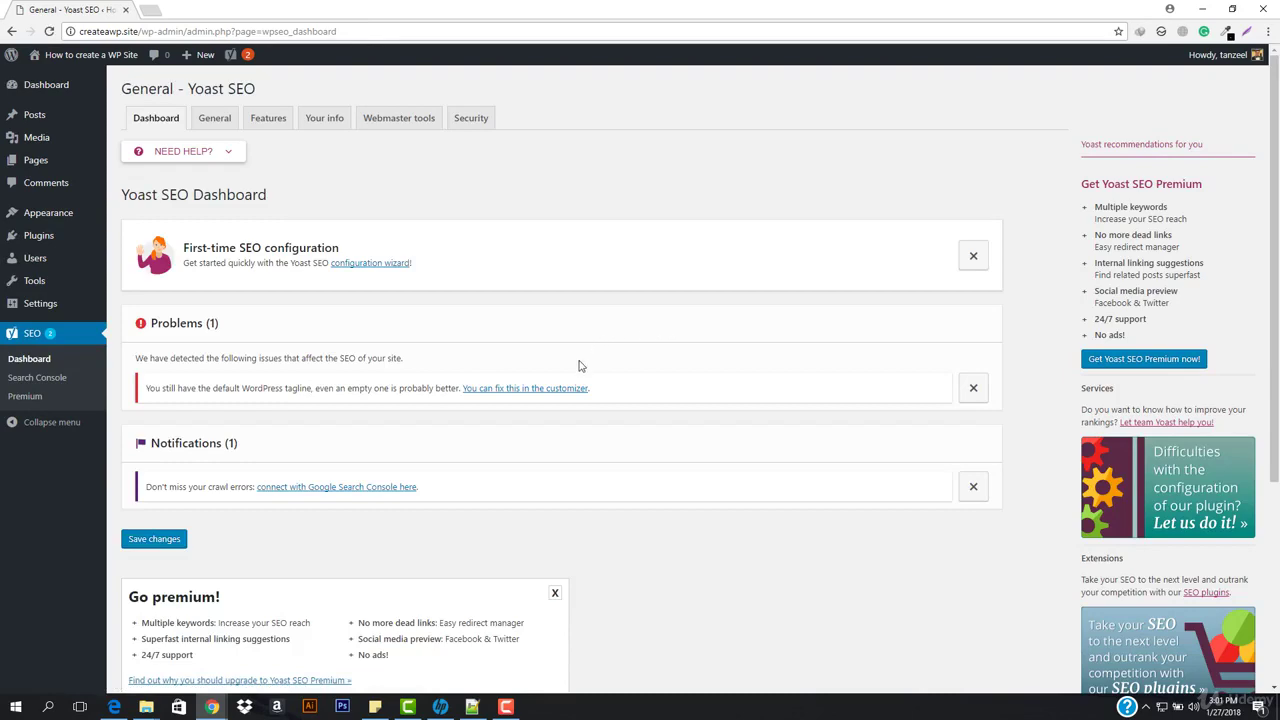
scroll(578, 366, "down", 3)
scroll(234, 562, "up", 3)
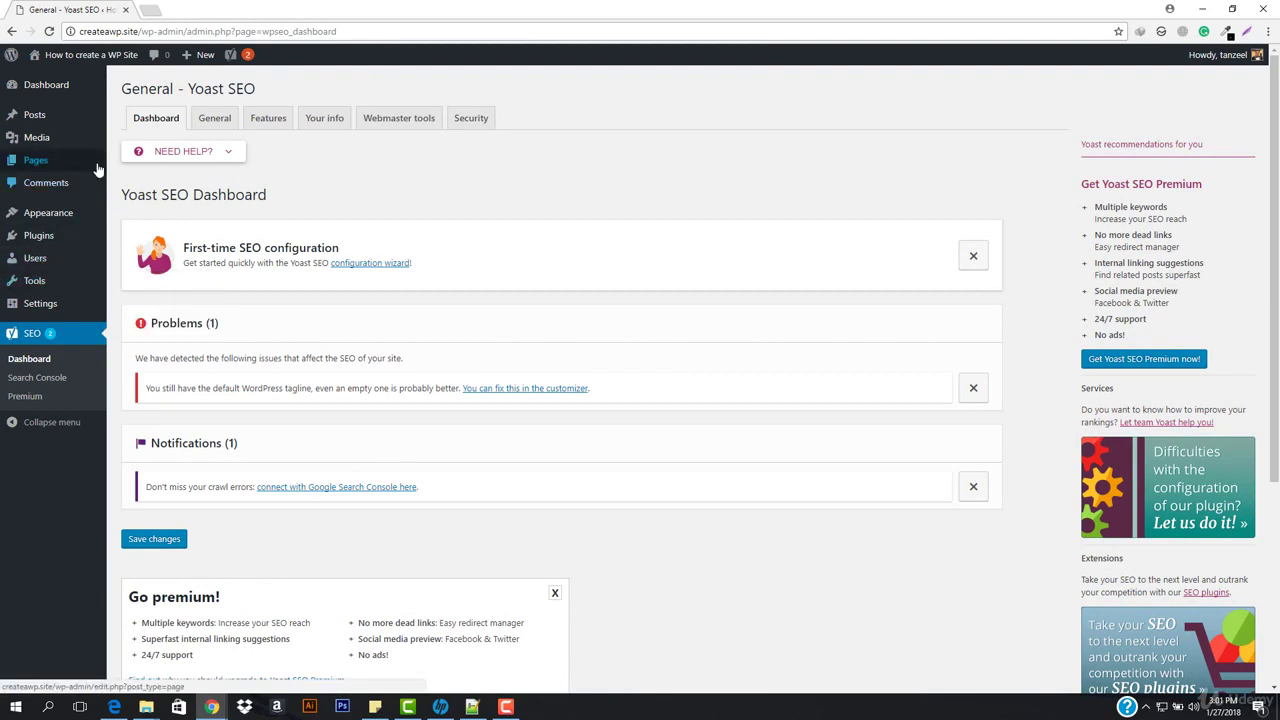
Step: View the list of all pages on the site and return to the Yoast SEO dashboard
mouse_move(22, 170)
left_click(133, 163)
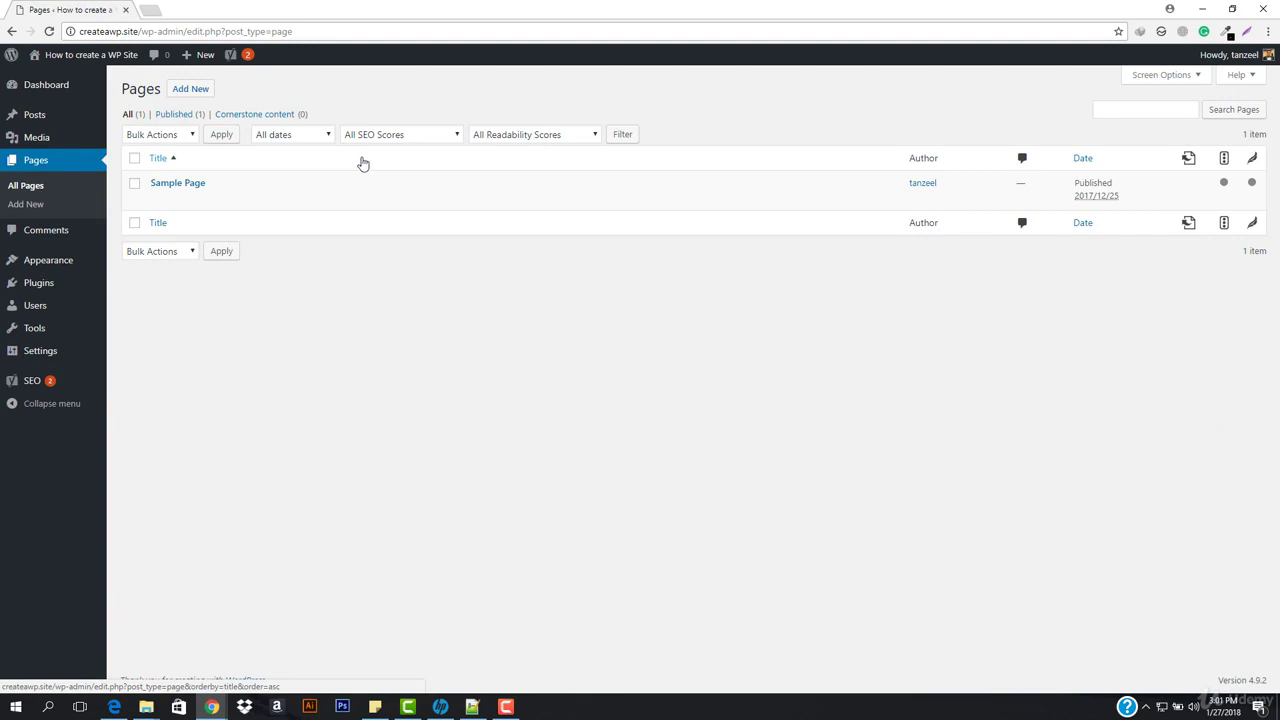
mouse_move(57, 288)
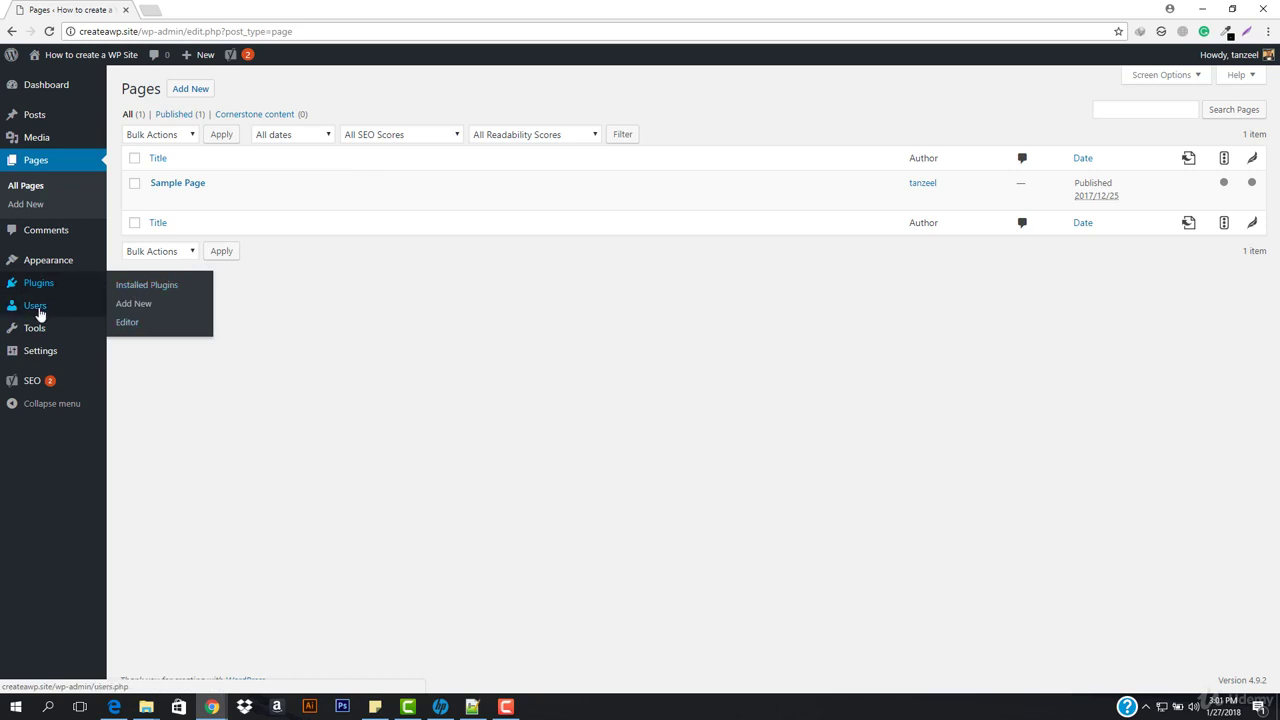
left_click(22, 382)
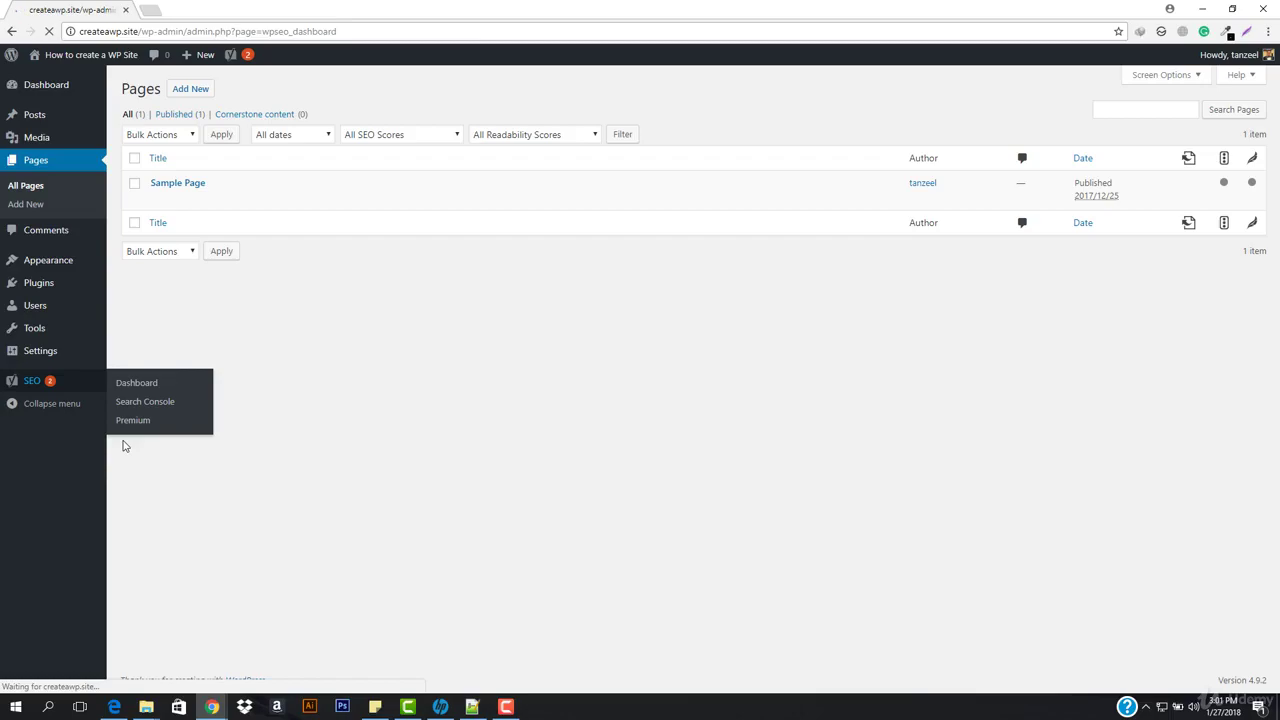